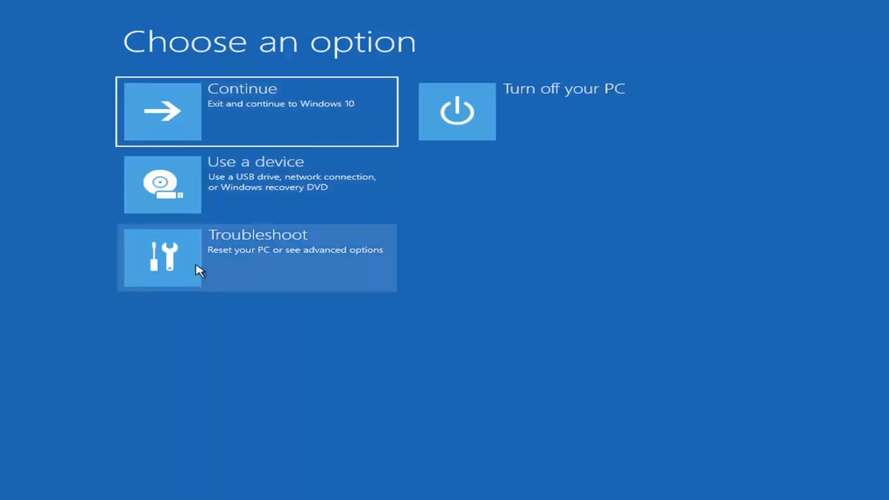
Step: Run Startup Repair from the advanced troubleshooting options and return to the recovery options when it ends
{"action": "left_click", "coordinate": [345, 257]}
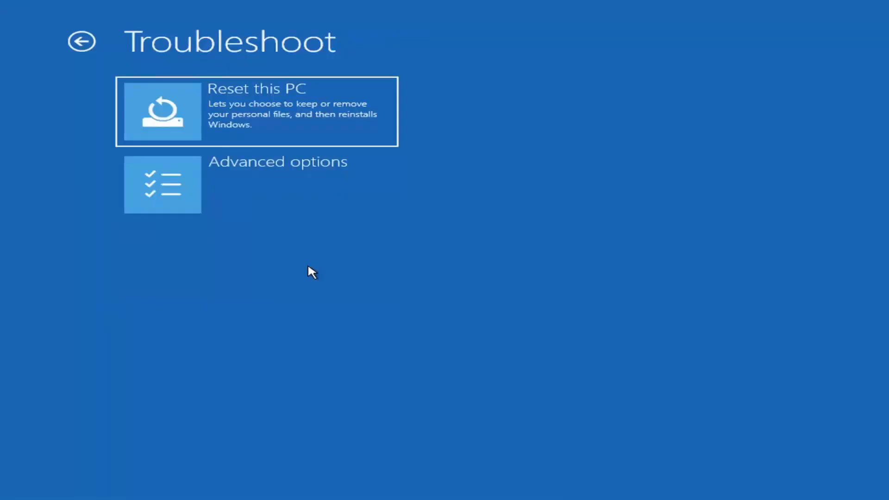
{"action": "left_click", "coordinate": [273, 191]}
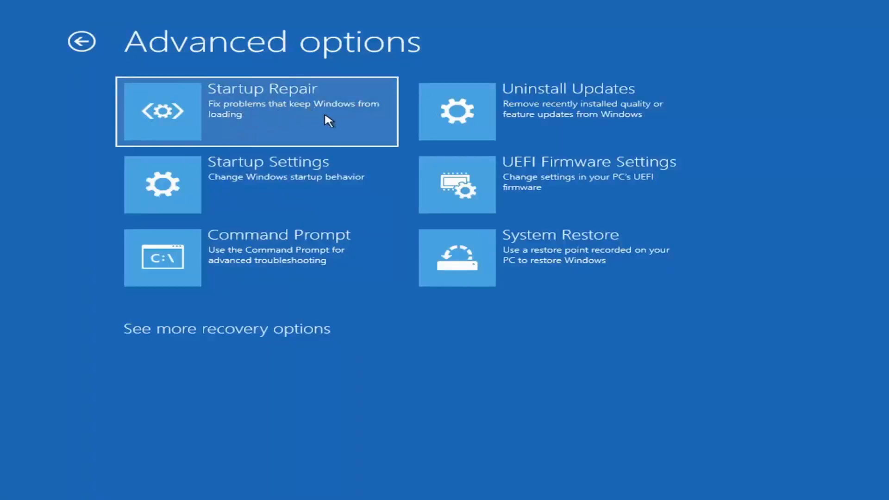
{"action": "left_click", "coordinate": [228, 118]}
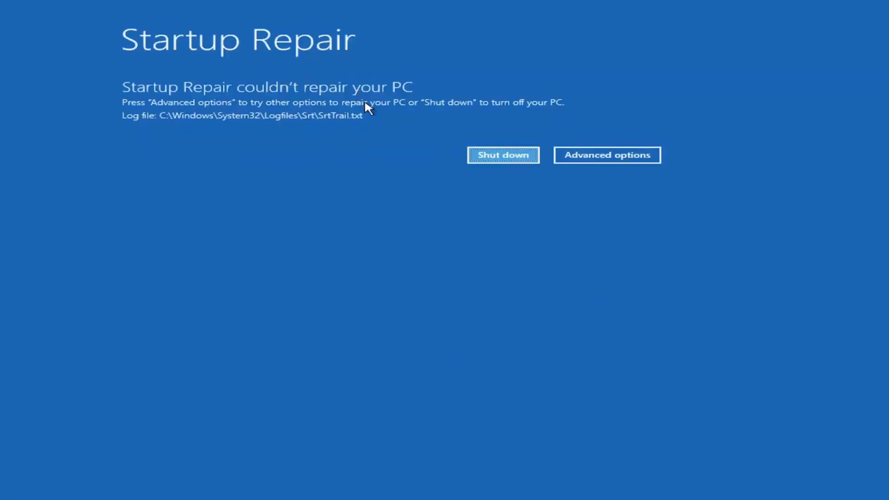
{"action": "left_click", "coordinate": [621, 155]}
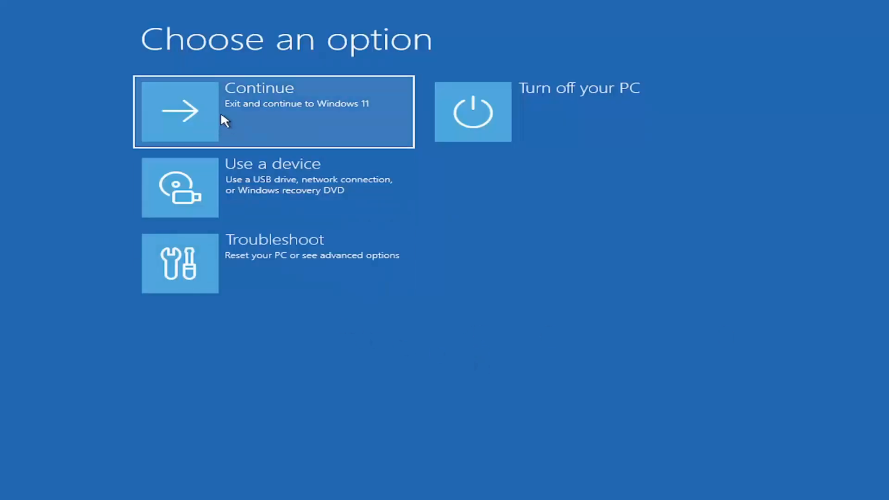
Step: Review the Startup Settings page under the advanced troubleshooting options and return without restarting
{"action": "left_click", "coordinate": [308, 275]}
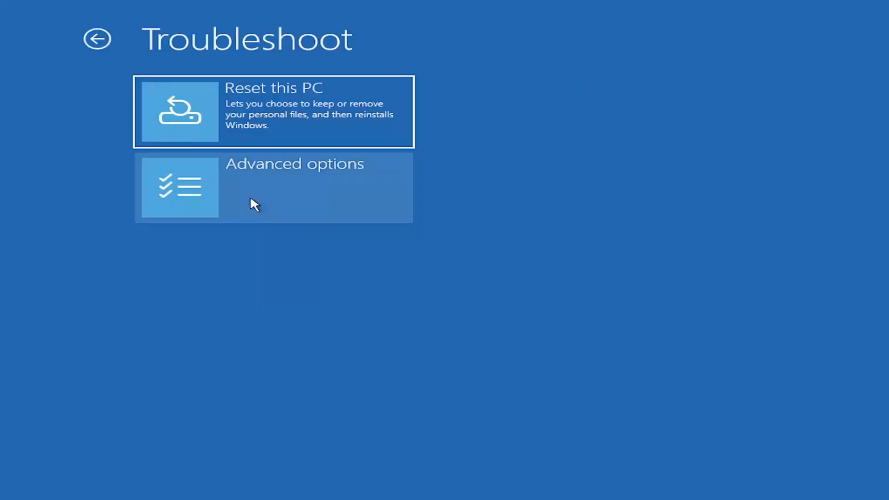
{"action": "left_click", "coordinate": [268, 202]}
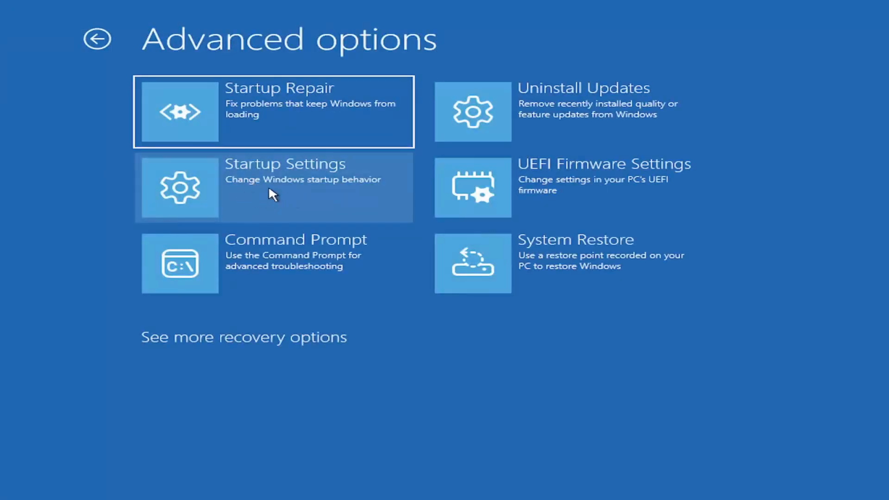
{"action": "left_click", "coordinate": [287, 190]}
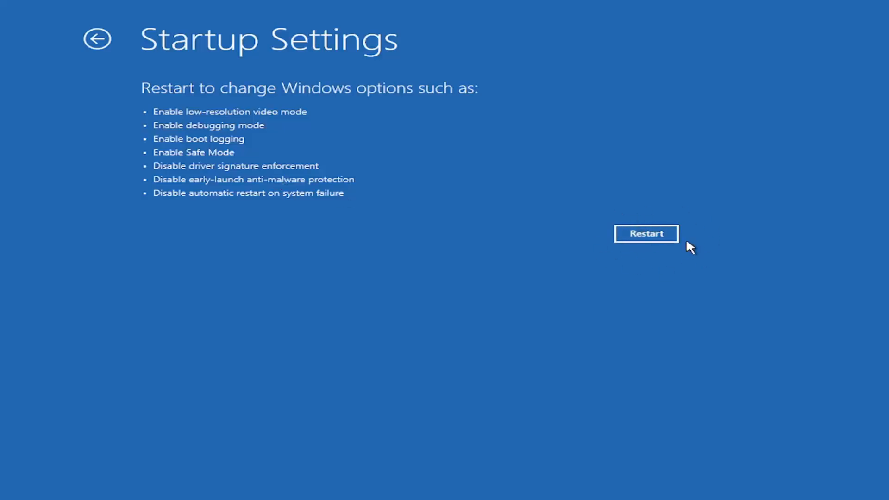
{"action": "left_click", "coordinate": [96, 40]}
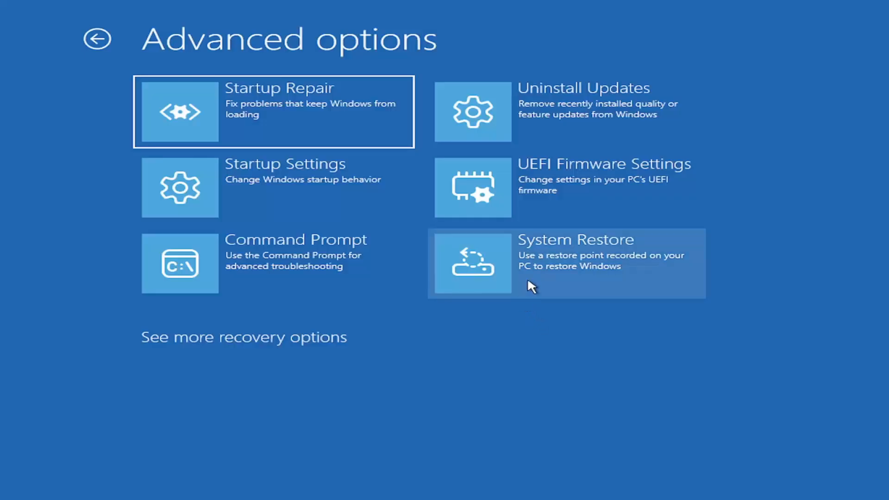
Step: Review the Uninstall Updates page for the latest quality update and cancel without uninstalling
{"action": "left_click", "coordinate": [586, 122]}
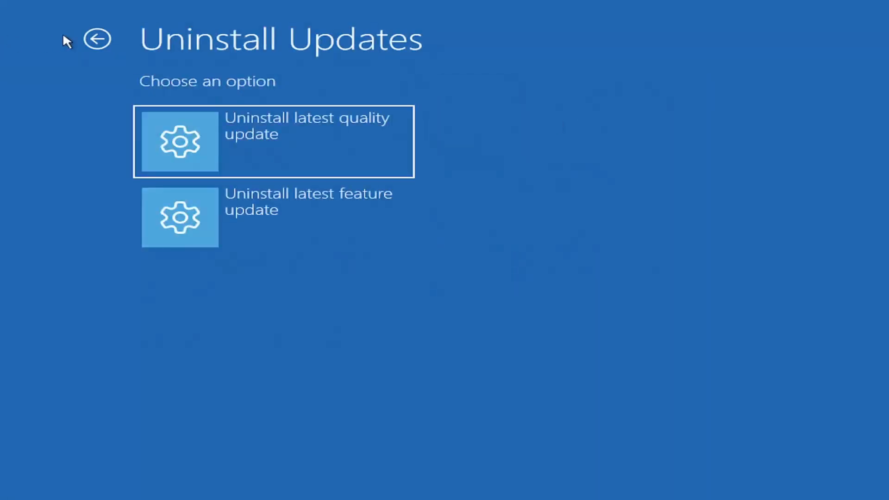
{"action": "left_click", "coordinate": [98, 38]}
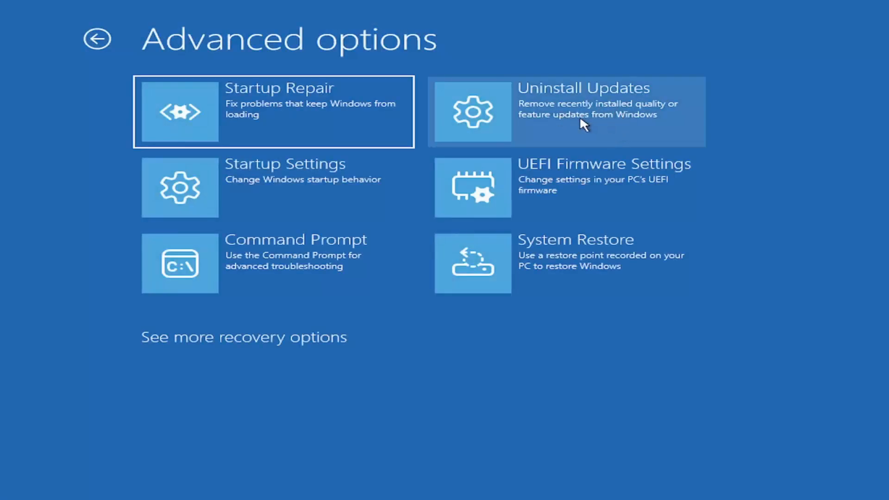
{"action": "left_click", "coordinate": [621, 125]}
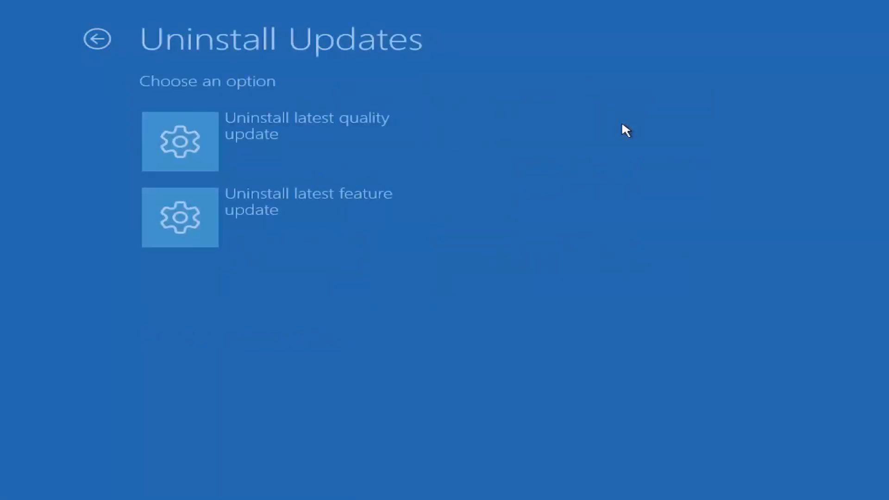
{"action": "left_click", "coordinate": [331, 149]}
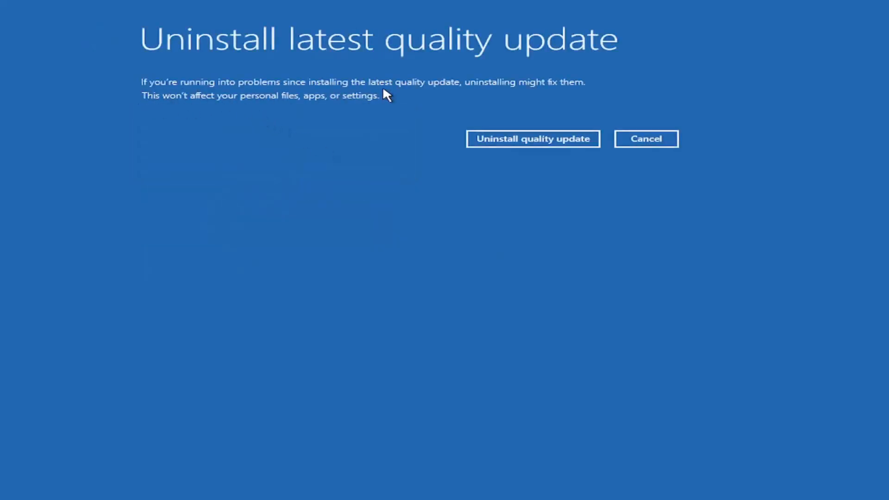
{"action": "left_click", "coordinate": [672, 139]}
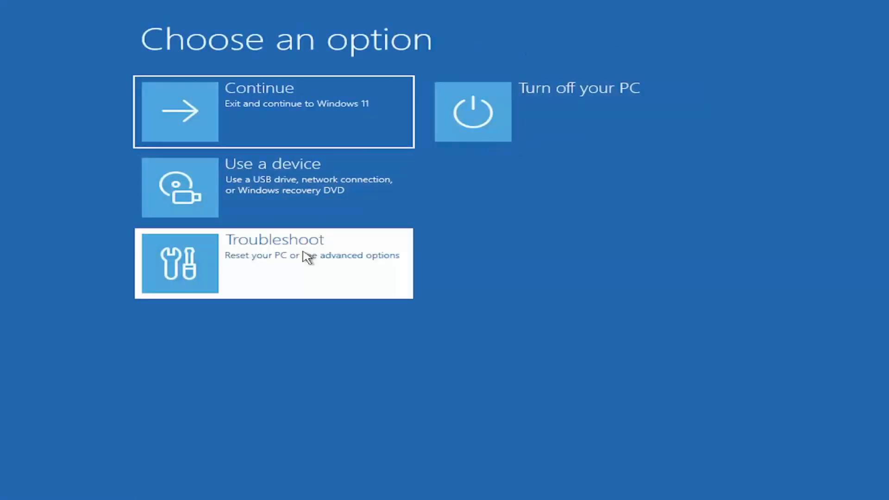
Step: Review the Uninstall Updates page for the latest feature update and cancel without uninstalling
{"action": "left_click", "coordinate": [307, 257]}
{"action": "left_click", "coordinate": [278, 196]}
{"action": "left_click", "coordinate": [541, 114]}
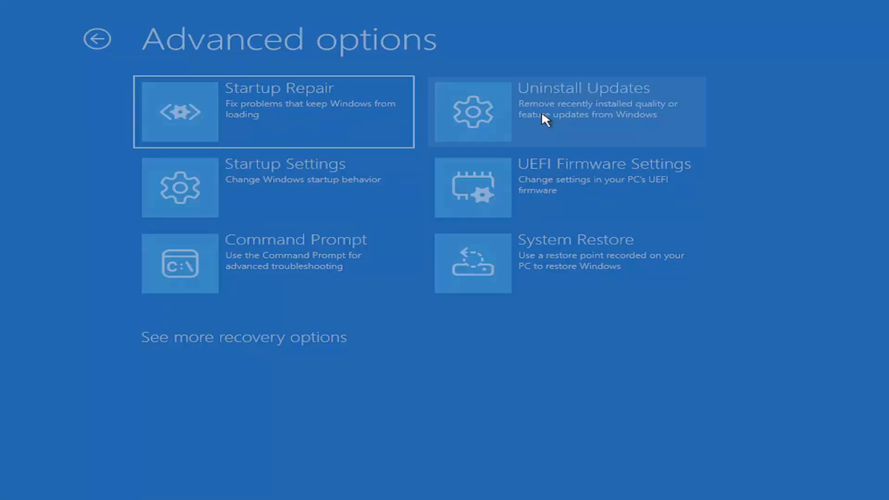
{"action": "left_click", "coordinate": [318, 230]}
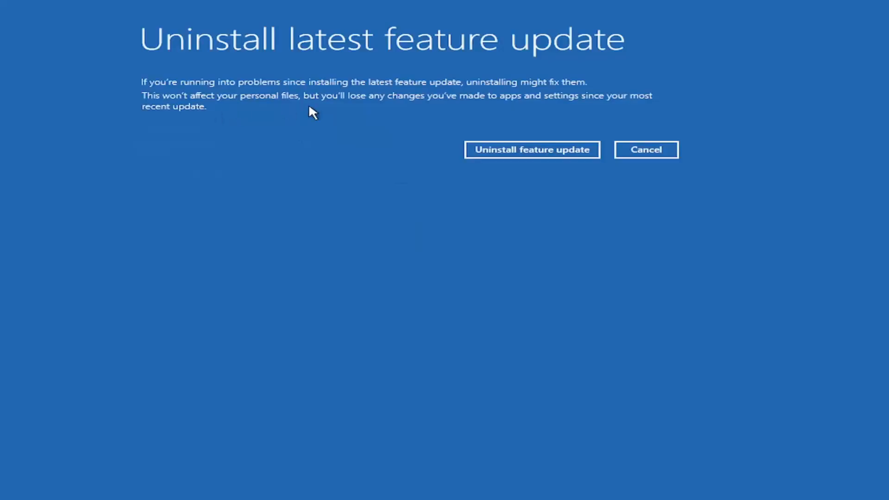
{"action": "left_click", "coordinate": [644, 155]}
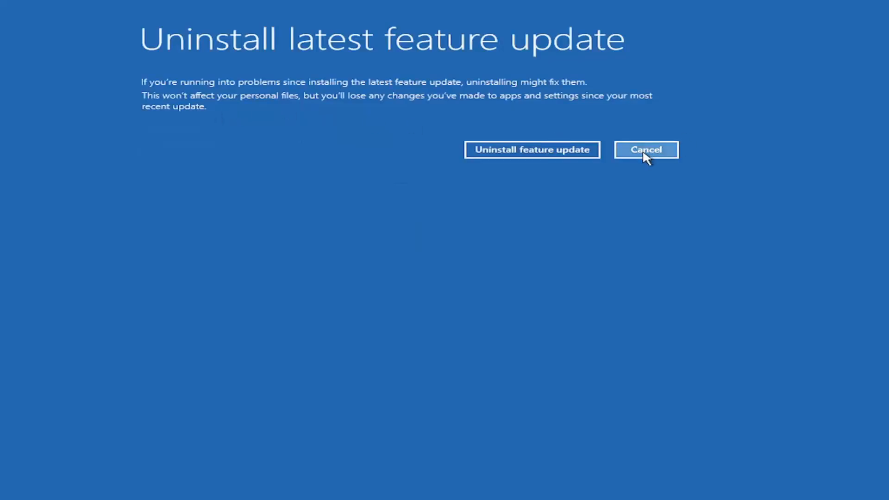
Step: Start System Restore from the advanced recovery options and select the manual restore point 7.21.26
{"action": "left_click", "coordinate": [301, 255]}
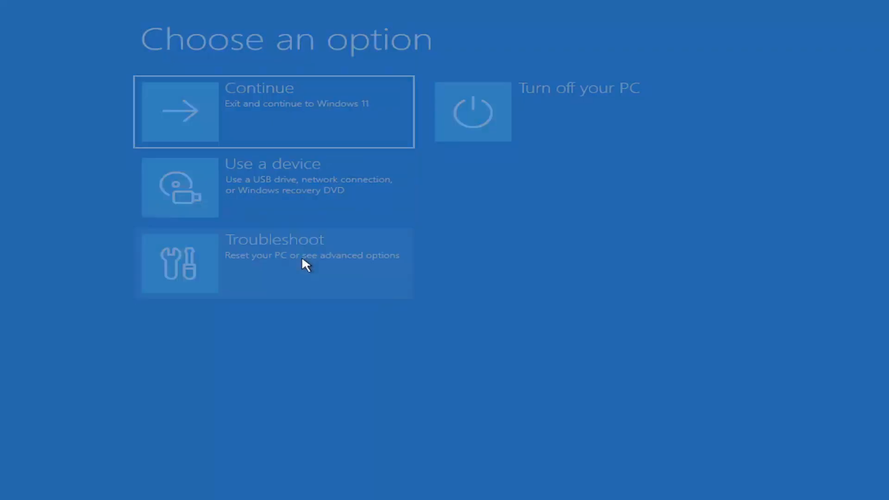
{"action": "left_click", "coordinate": [271, 204]}
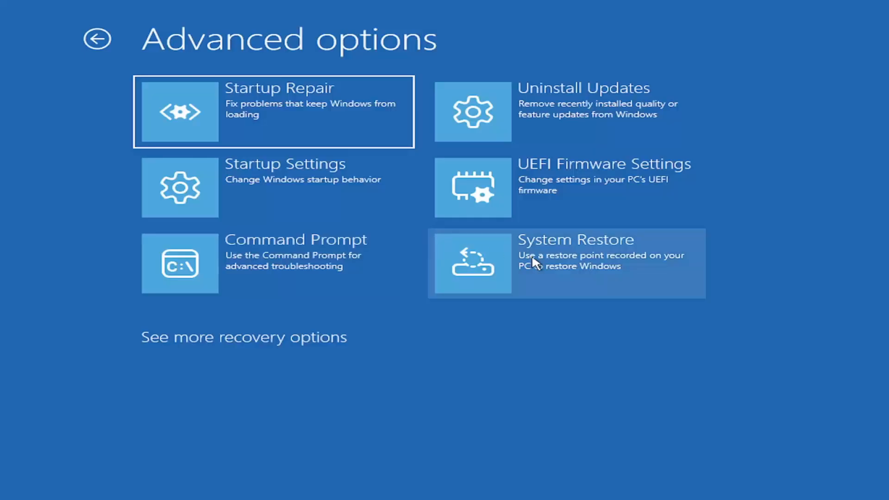
{"action": "left_click", "coordinate": [654, 277]}
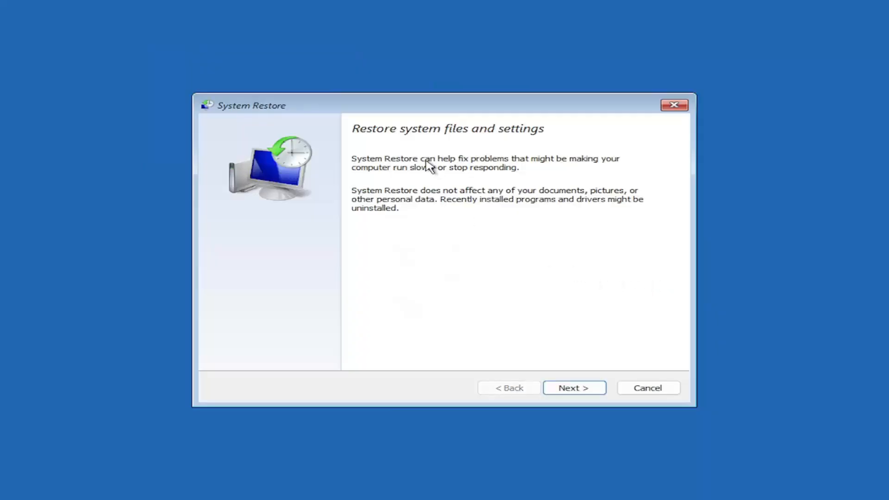
{"action": "left_click", "coordinate": [561, 389]}
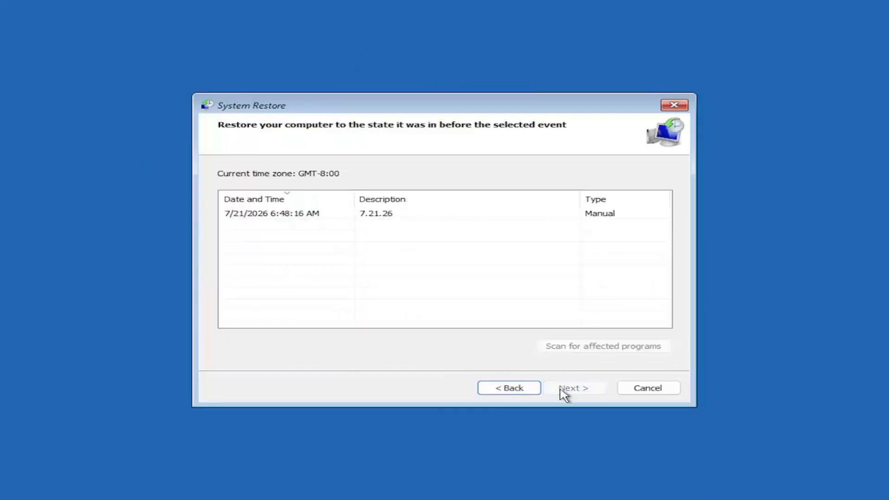
{"action": "left_click", "coordinate": [275, 214]}
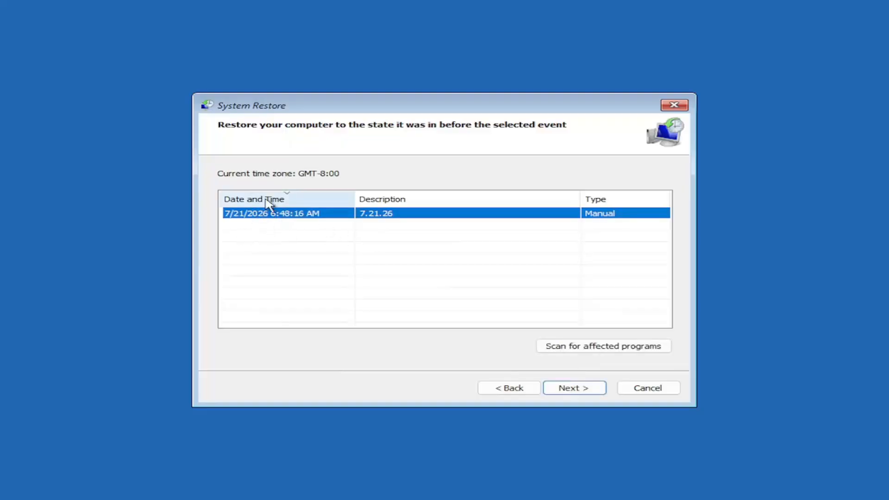
Step: Confirm restoring Local Disk (C:) to the selected restore point, run the restore, and restart the computer
{"action": "left_click_drag", "start_coordinate": [428, 109], "coordinate": [408, 97]}
{"action": "left_click", "coordinate": [602, 415]}
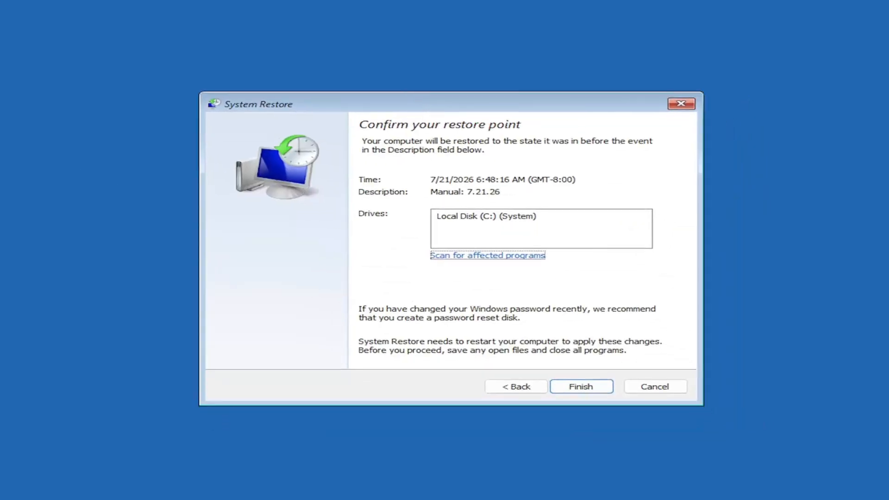
{"action": "left_click", "coordinate": [453, 223]}
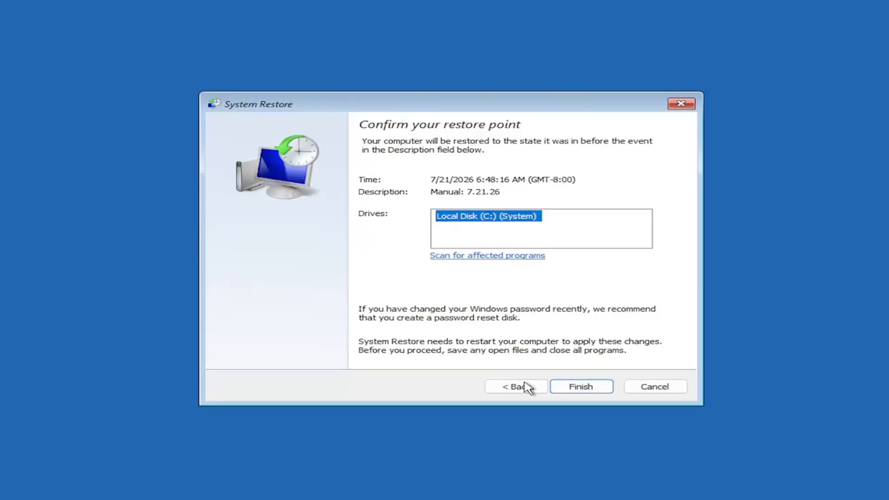
{"action": "left_click", "coordinate": [574, 390]}
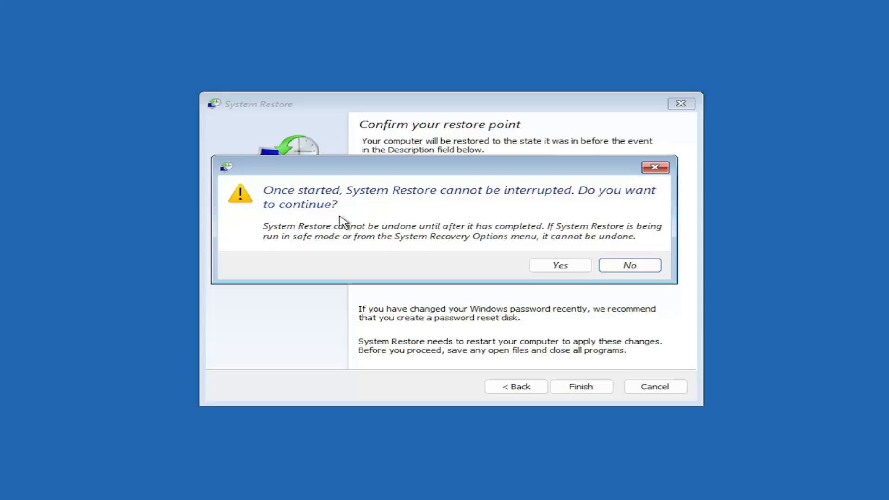
{"action": "left_click", "coordinate": [548, 269]}
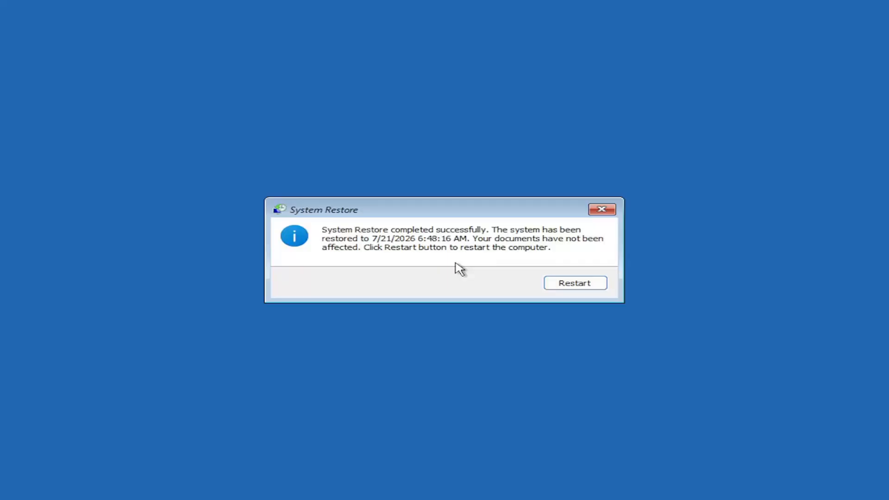
{"action": "left_click", "coordinate": [564, 286]}
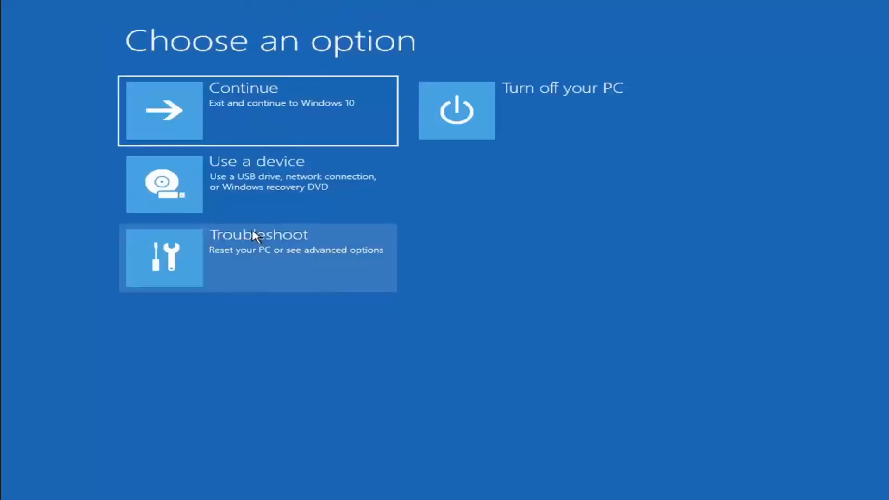
Step: Review the Reset this PC choices for keeping or removing files and return to the main recovery options
{"action": "left_click", "coordinate": [259, 261]}
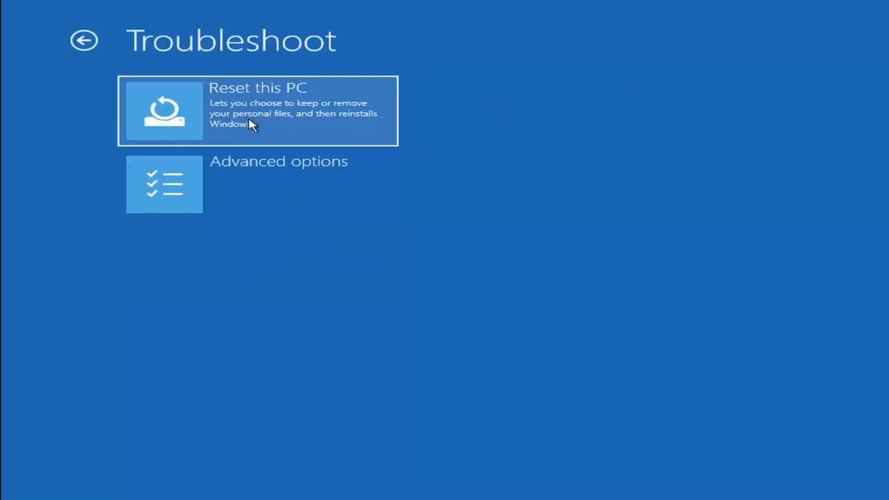
{"action": "left_click", "coordinate": [292, 121]}
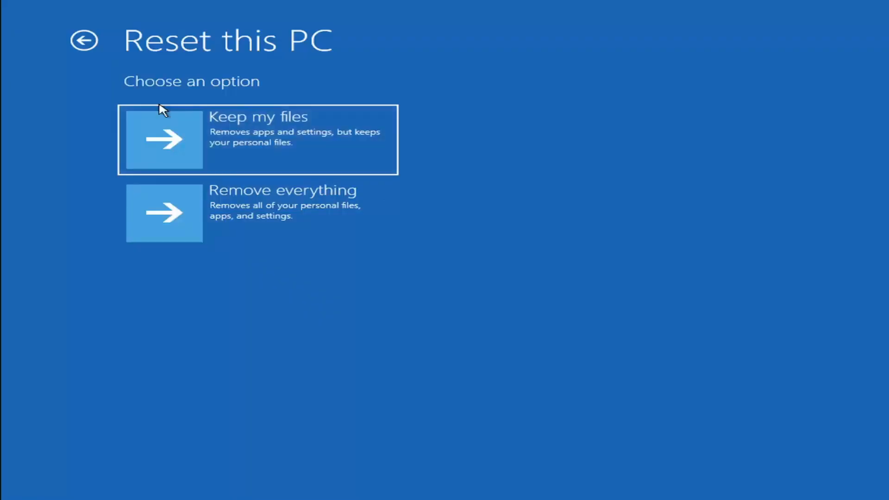
{"action": "left_click", "coordinate": [84, 41]}
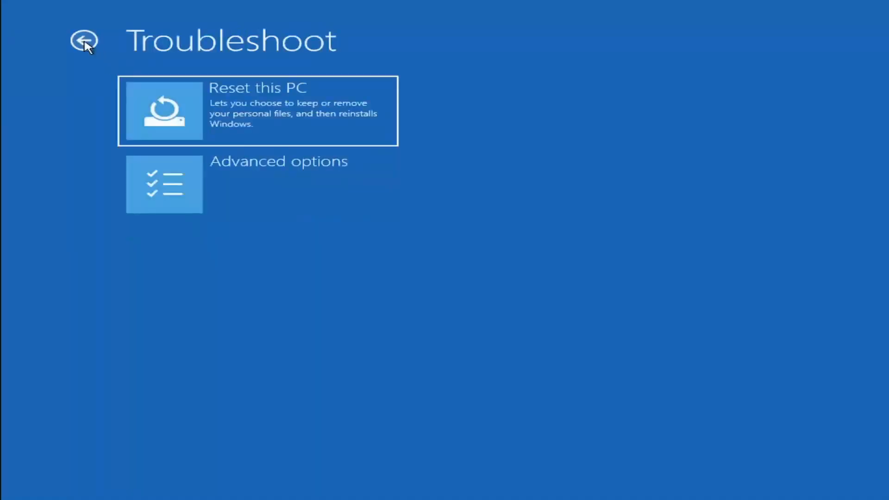
{"action": "left_click", "coordinate": [84, 40]}
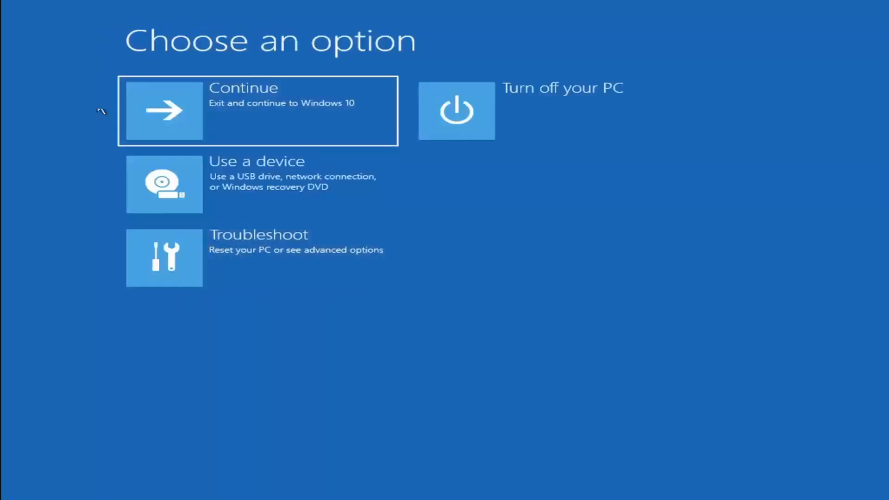
Step: Open the recovery environment's Command Prompt, switch to drive C: and list its contents with dir
{"action": "left_click", "coordinate": [268, 259]}
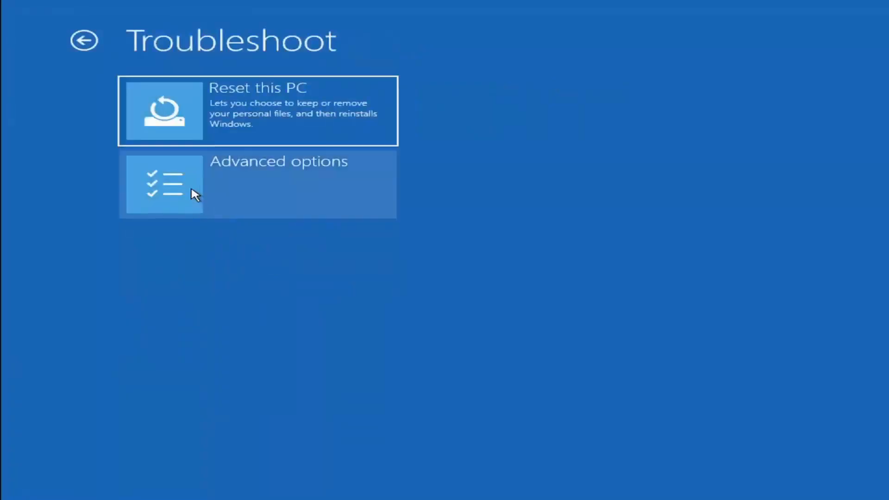
{"action": "left_click", "coordinate": [265, 188]}
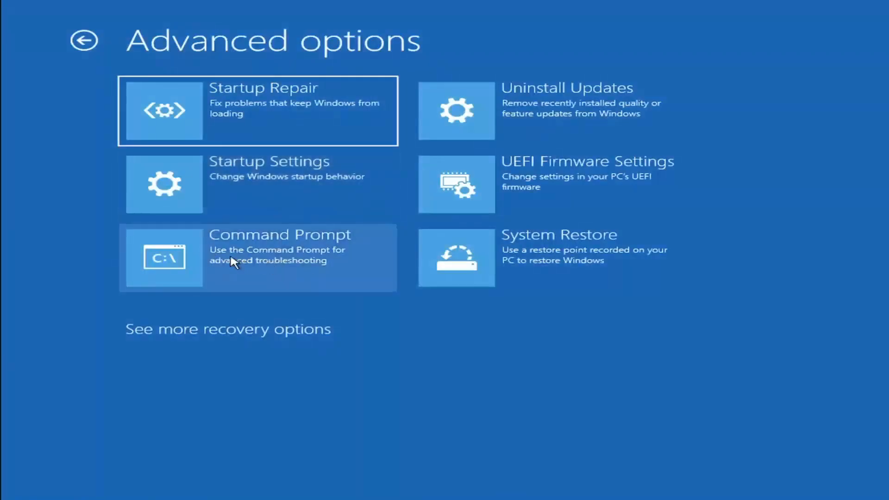
{"action": "left_click", "coordinate": [243, 268]}
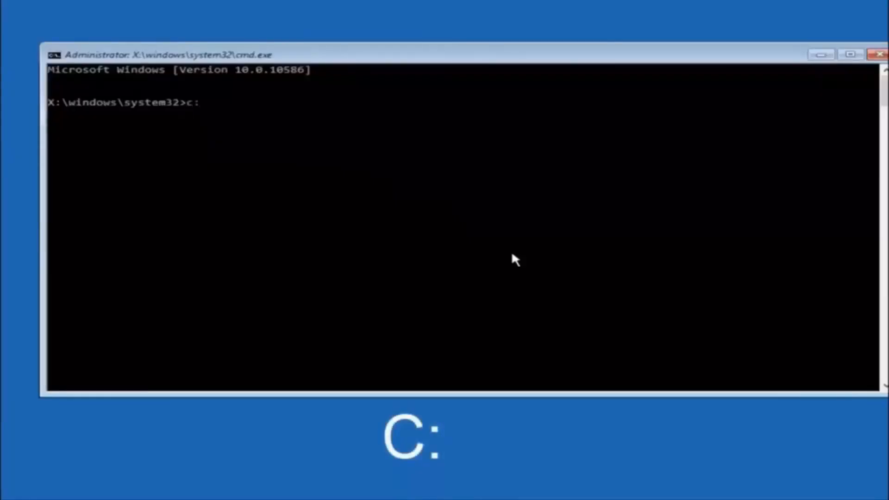
{"action": "key", "text": "Return"}
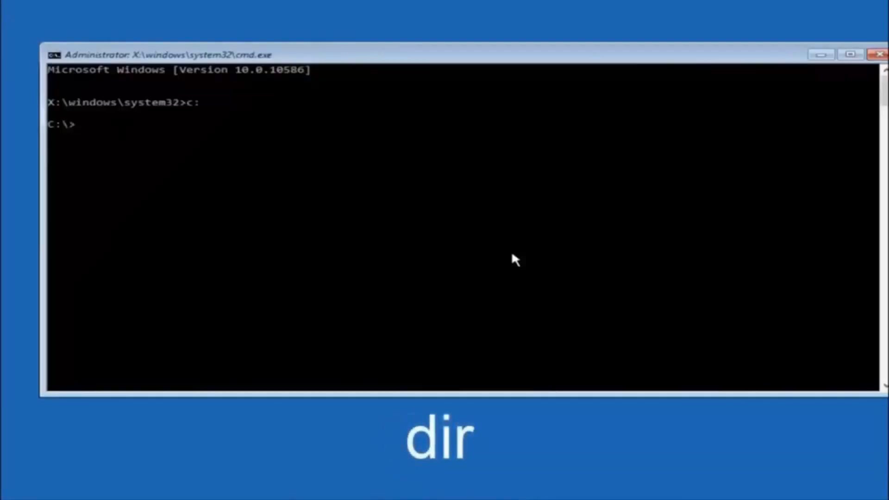
{"action": "type", "text": "dir"}
{"action": "key", "text": "Return"}
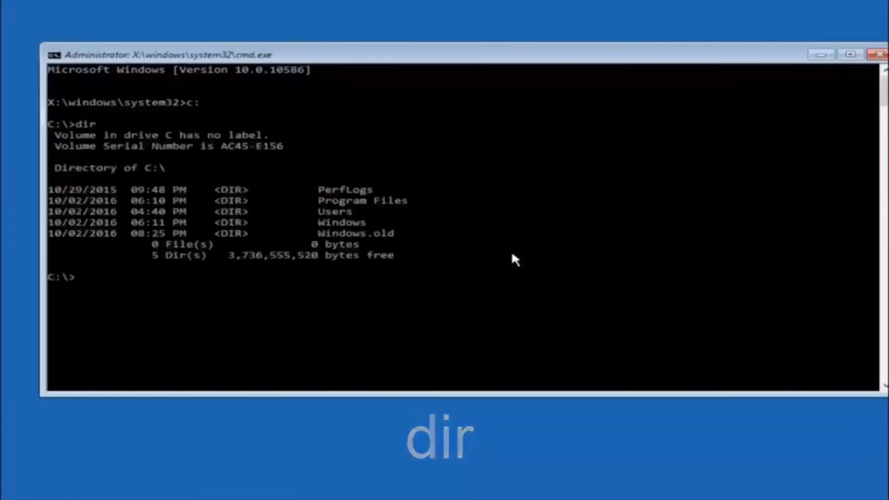
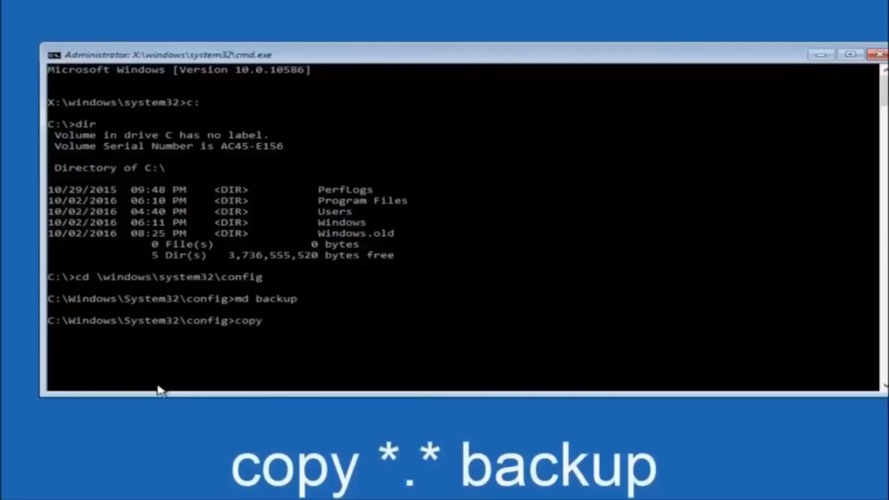
Step: Copy all files in C:\Windows\System32\config into the backup folder with the command copy *.* backup
{"action": "type", "text": "*.*"}
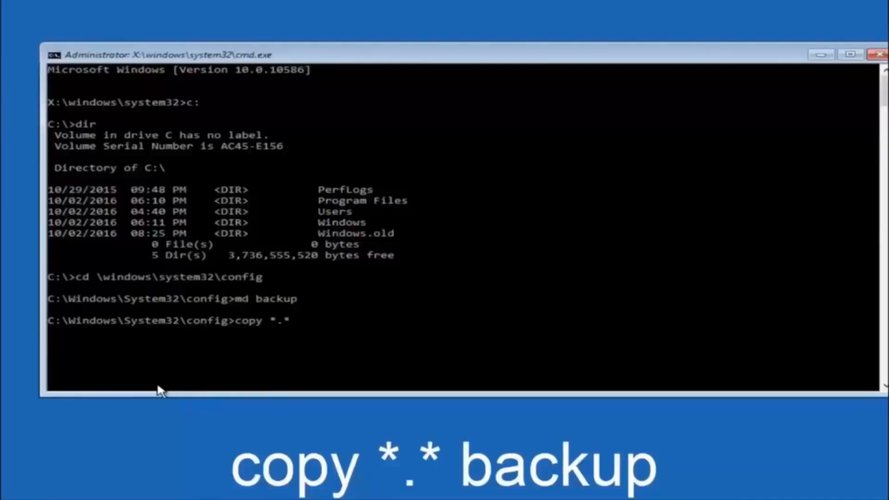
{"action": "type", "text": " backup"}
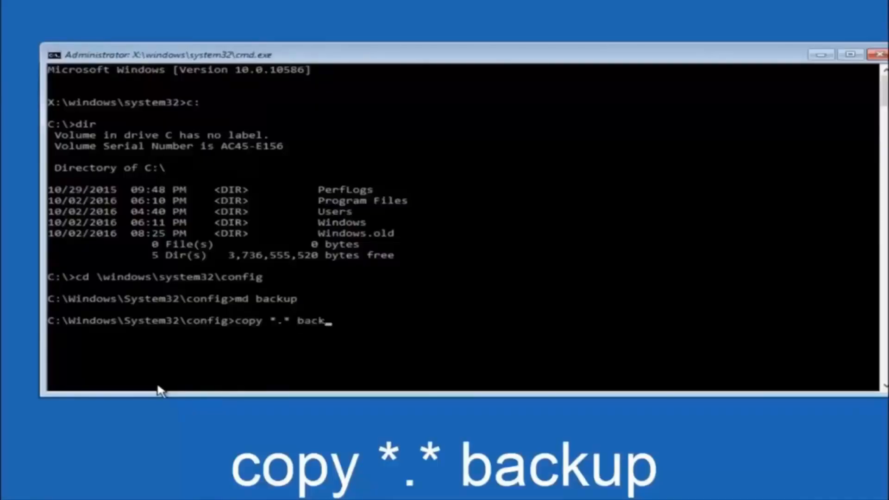
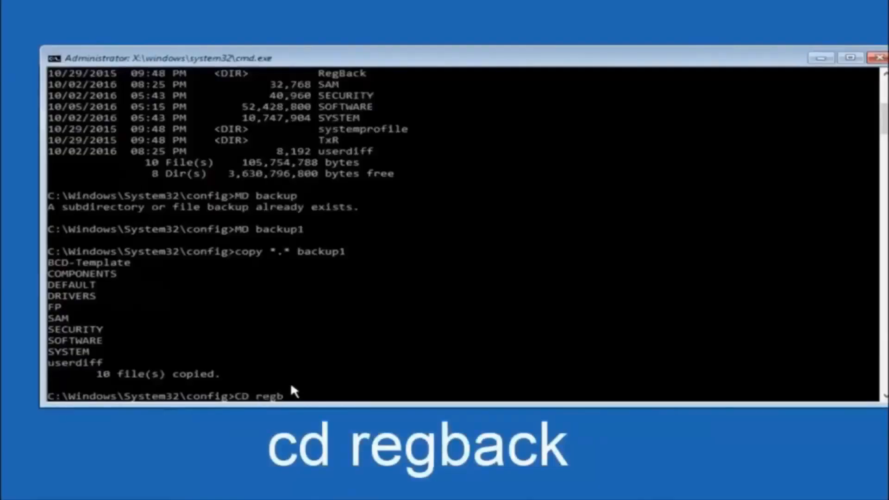
Step: Change into the regback folder inside C:\Windows\System32\config and list its contents with dir
{"action": "type", "text": "ck"}
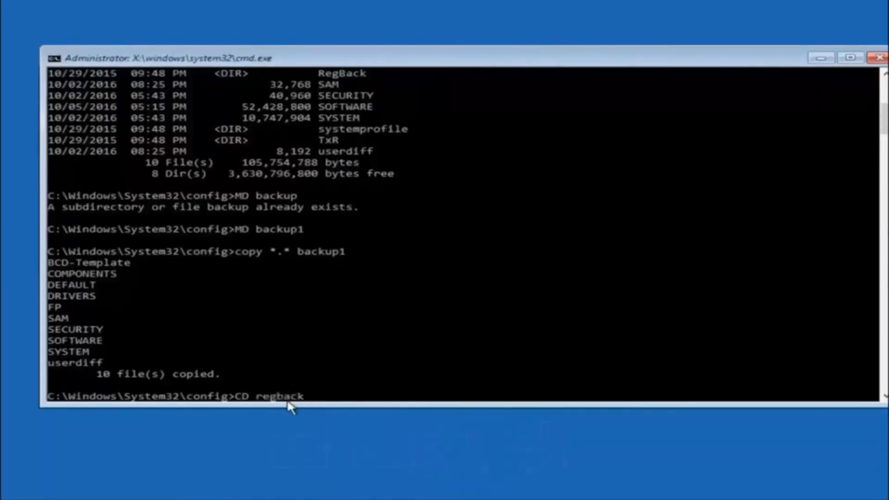
{"action": "key", "text": "Return"}
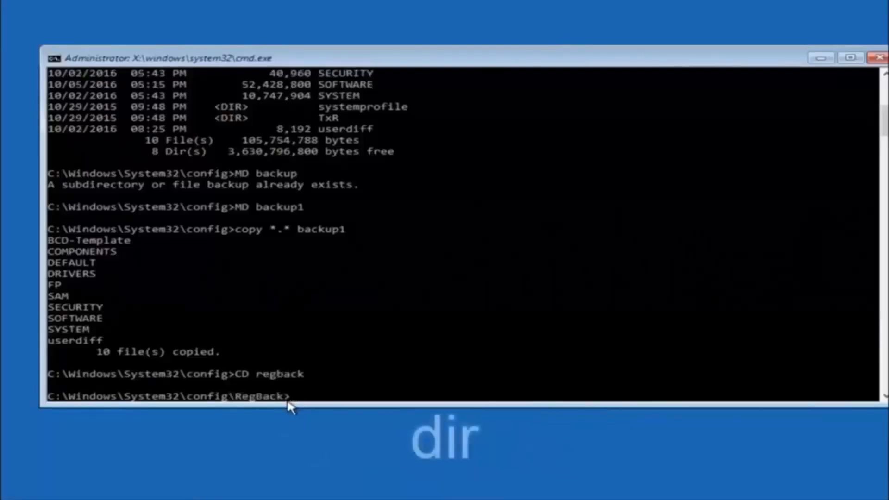
{"action": "type", "text": "dir"}
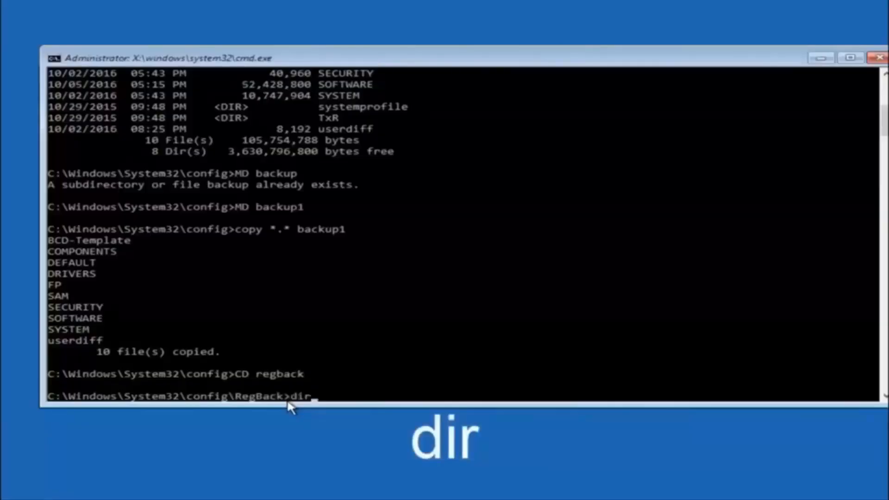
{"action": "key", "text": "Return"}
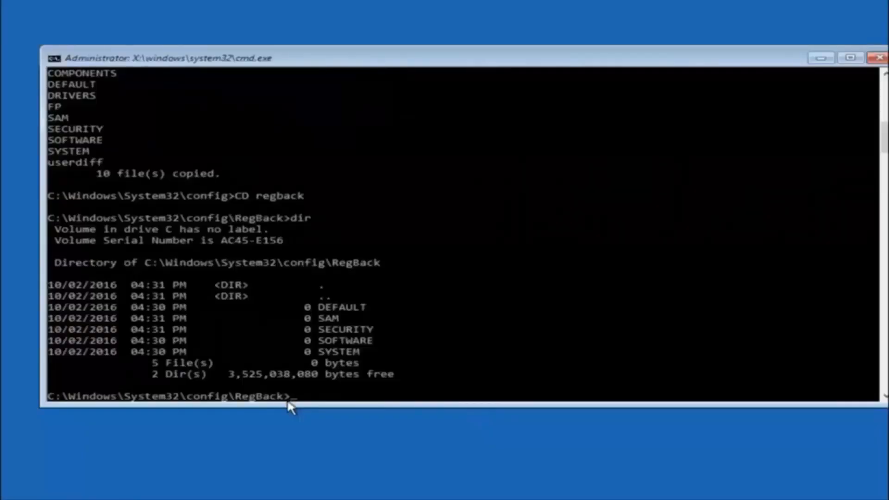
Step: Begin a copy command at the RegBack folder prompt
{"action": "type", "text": "copy"}
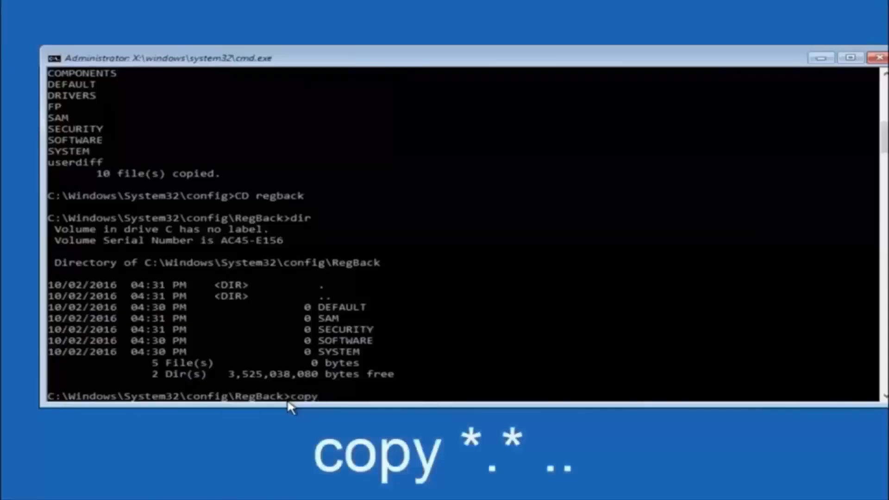